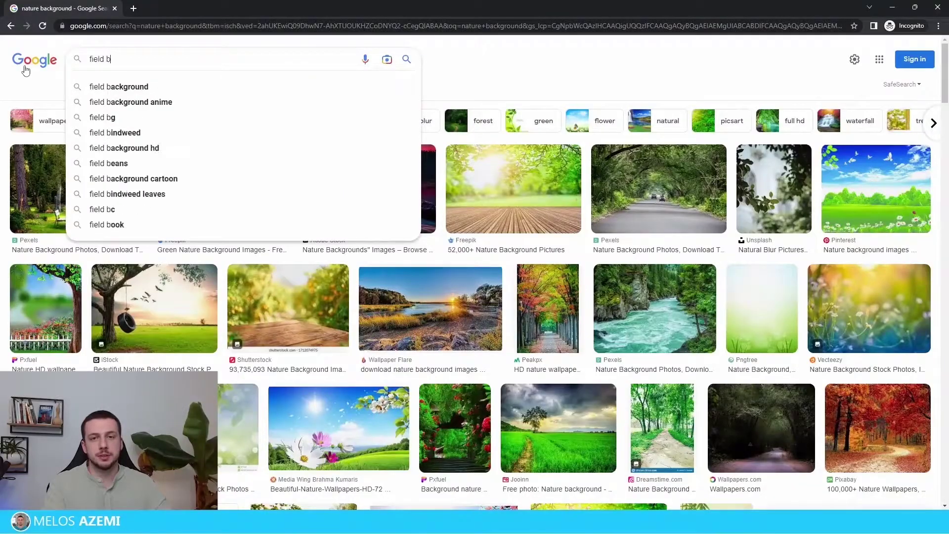
Search Google Images for 'field background', open a sunny grass-field photo and bring up its save options
{"action": "type", "text": "akcground"}
{"action": "key", "text": "Return"}
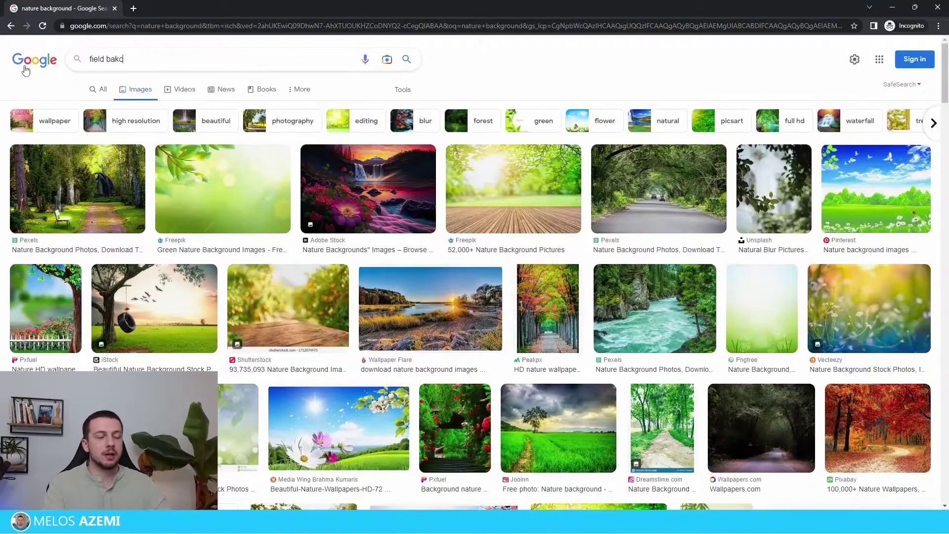
{"action": "scroll", "coordinate": [700, 392], "scroll_direction": "down", "scroll_amount": 2}
{"action": "scroll", "coordinate": [530, 345], "scroll_direction": "down", "scroll_amount": 10}
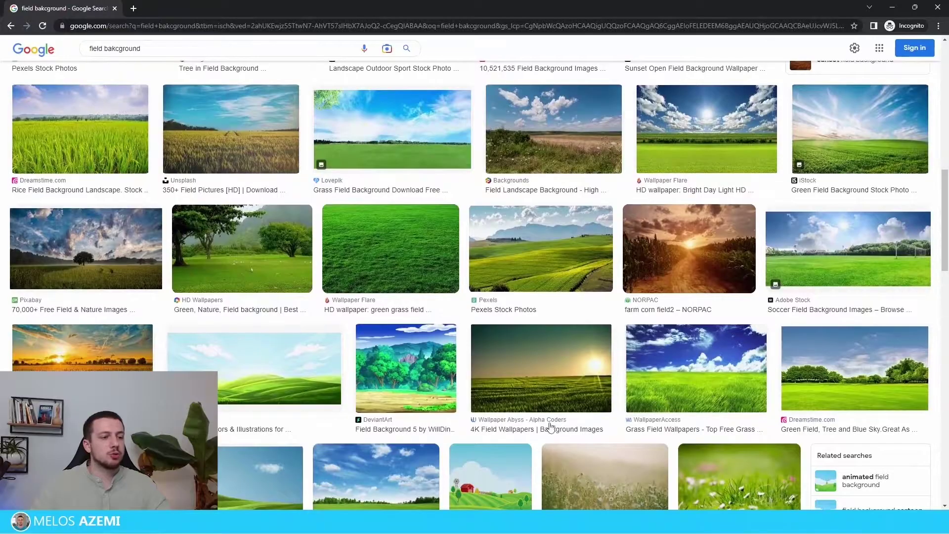
{"action": "scroll", "coordinate": [612, 382], "scroll_direction": "down", "scroll_amount": 2}
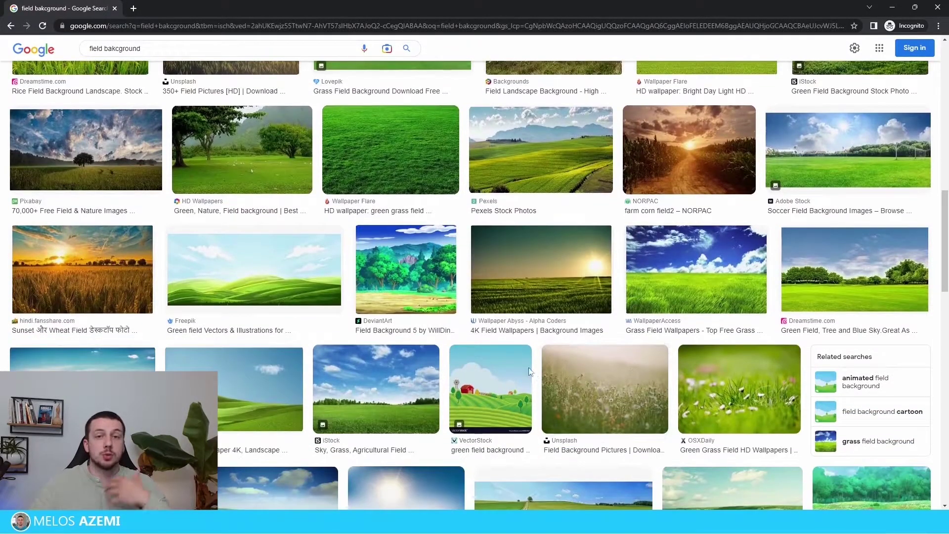
{"action": "scroll", "coordinate": [523, 366], "scroll_direction": "down", "scroll_amount": 6}
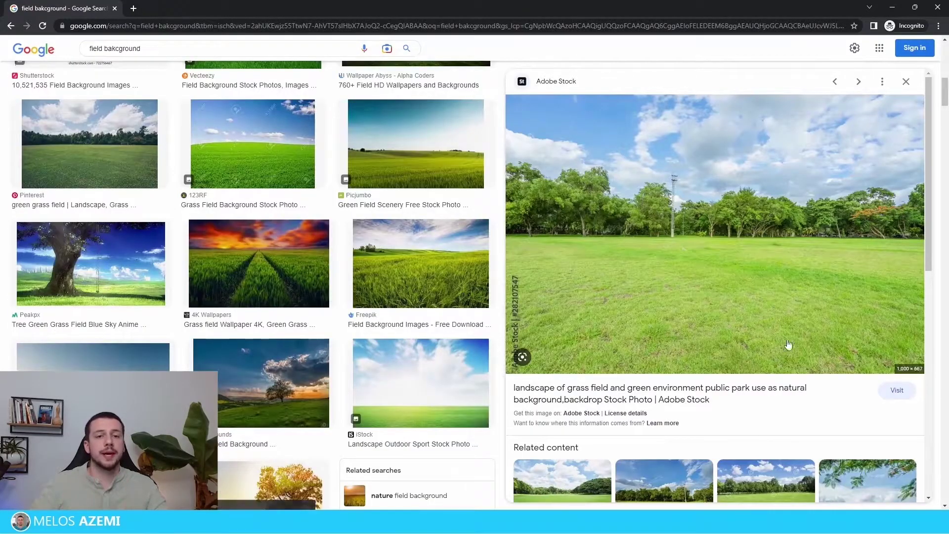
{"action": "scroll", "coordinate": [780, 429], "scroll_direction": "down", "scroll_amount": 3}
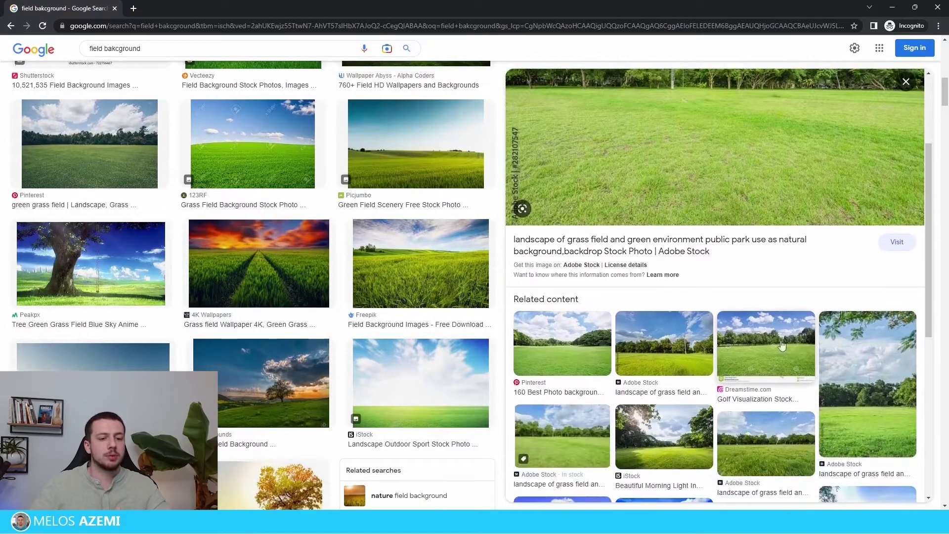
{"action": "left_click", "coordinate": [782, 347]}
{"action": "right_click", "coordinate": [761, 175]}
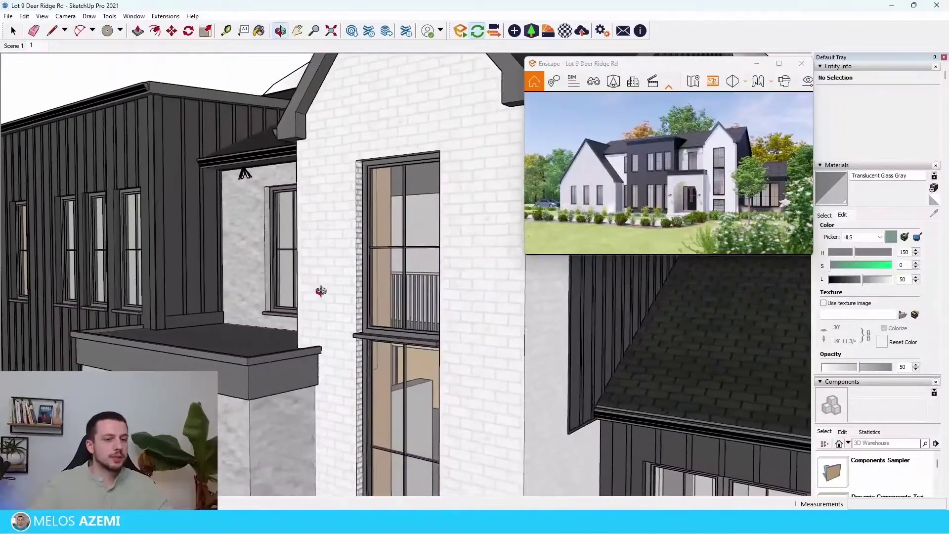
{"action": "scroll", "coordinate": [321, 291], "scroll_direction": "down", "scroll_amount": 10}
{"action": "middle_click_drag", "start_coordinate": [321, 291], "coordinate": [418, 301]}
{"action": "scroll", "coordinate": [419, 301], "scroll_direction": "up", "scroll_amount": 6}
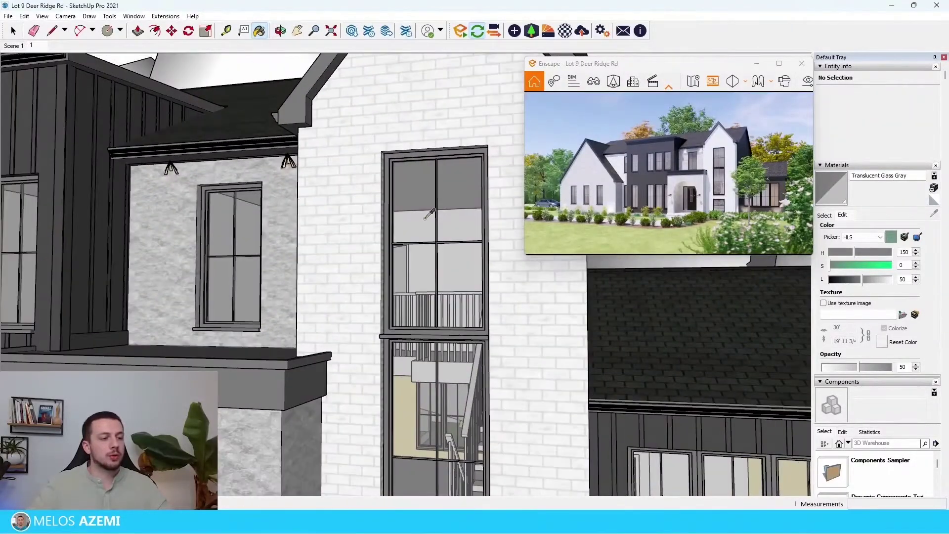
In the Enscape material settings for Translucent Glass Gray, load window reflection.jpg as the Albedo texture
{"action": "left_click", "coordinate": [565, 31]}
{"action": "left_click_drag", "start_coordinate": [593, 100], "coordinate": [245, 66]}
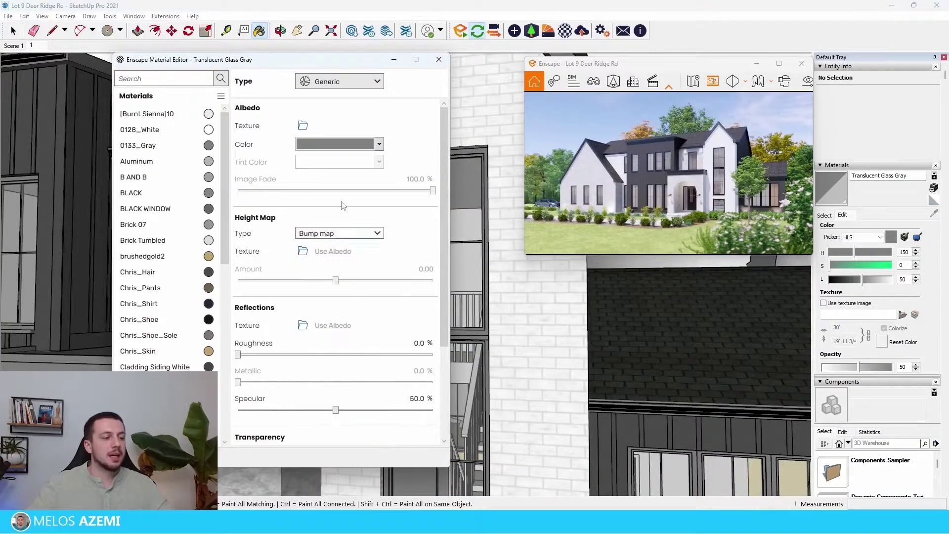
{"action": "scroll", "coordinate": [394, 306], "scroll_direction": "down", "scroll_amount": 2}
{"action": "scroll", "coordinate": [345, 162], "scroll_direction": "up", "scroll_amount": 2}
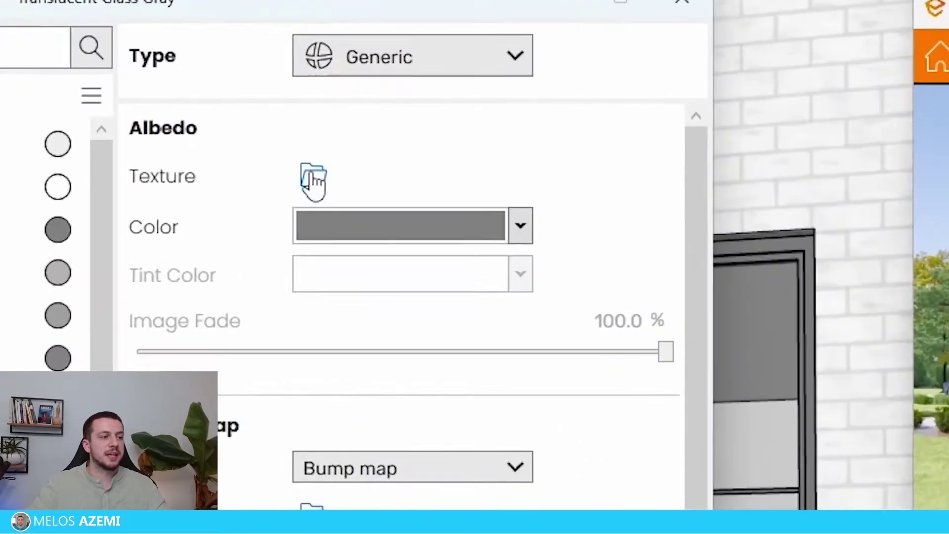
{"action": "left_click", "coordinate": [314, 177]}
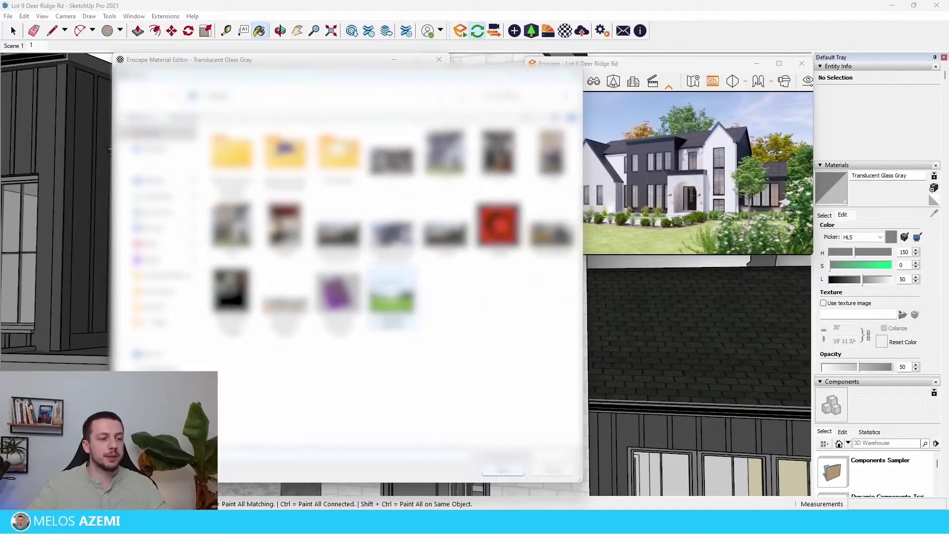
{"action": "double_click", "coordinate": [392, 297]}
{"action": "middle_click_drag", "start_coordinate": [523, 326], "coordinate": [535, 332]}
Set the glass Specular to 100% and Opacity to 43.5%, then minimize the editor
{"action": "scroll", "coordinate": [535, 332], "scroll_direction": "down", "scroll_amount": 5}
{"action": "scroll", "coordinate": [645, 340], "scroll_direction": "up", "scroll_amount": 4}
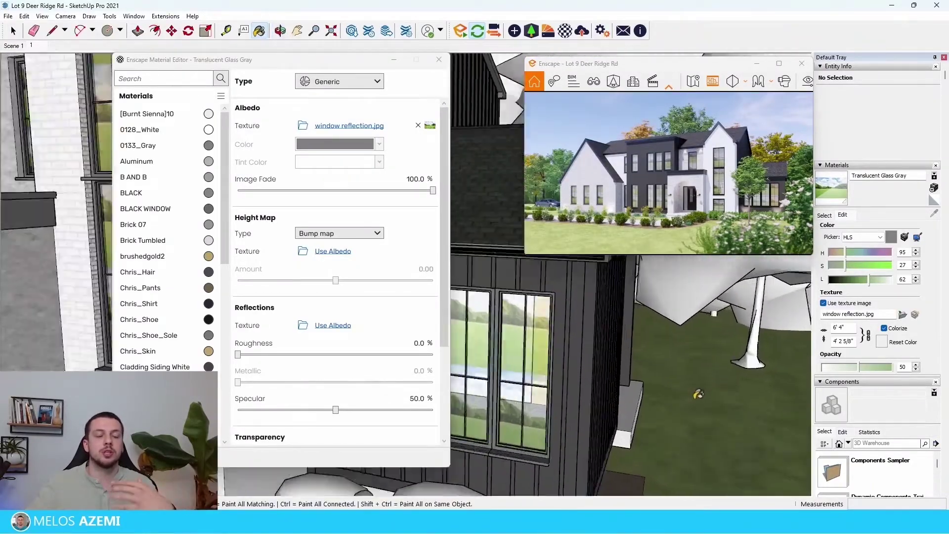
{"action": "scroll", "coordinate": [645, 340], "scroll_direction": "down", "scroll_amount": 3}
{"action": "scroll", "coordinate": [644, 340], "scroll_direction": "up", "scroll_amount": 3}
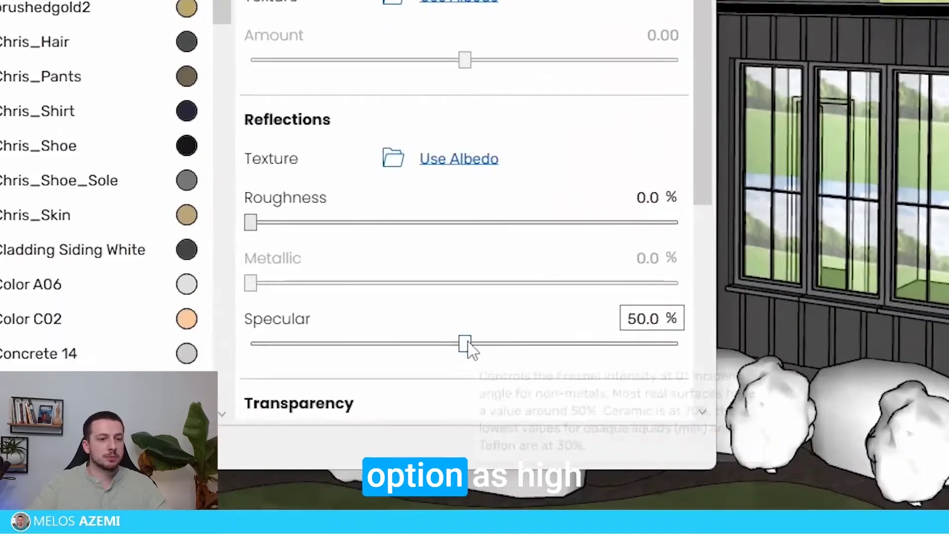
{"action": "left_click_drag", "start_coordinate": [414, 369], "coordinate": [500, 371]}
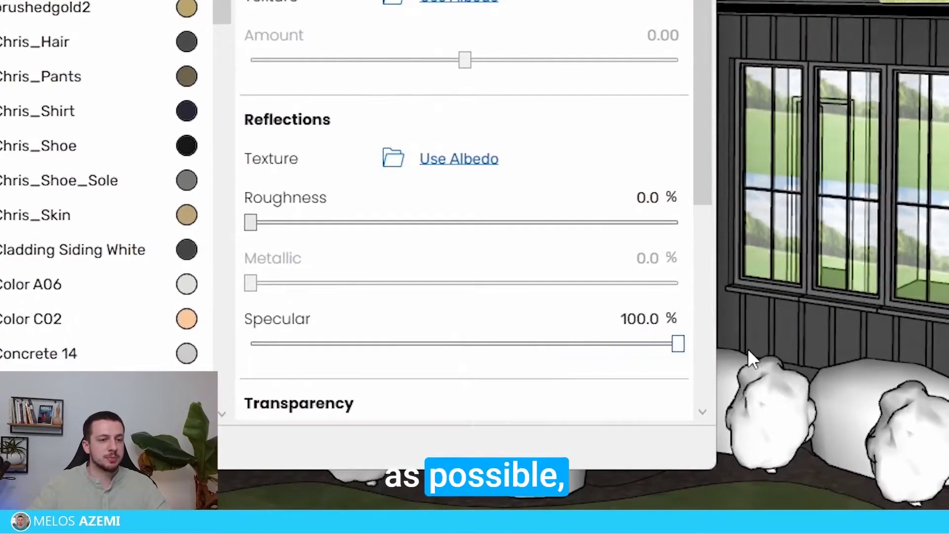
{"action": "scroll", "coordinate": [464, 247], "scroll_direction": "down", "scroll_amount": 3}
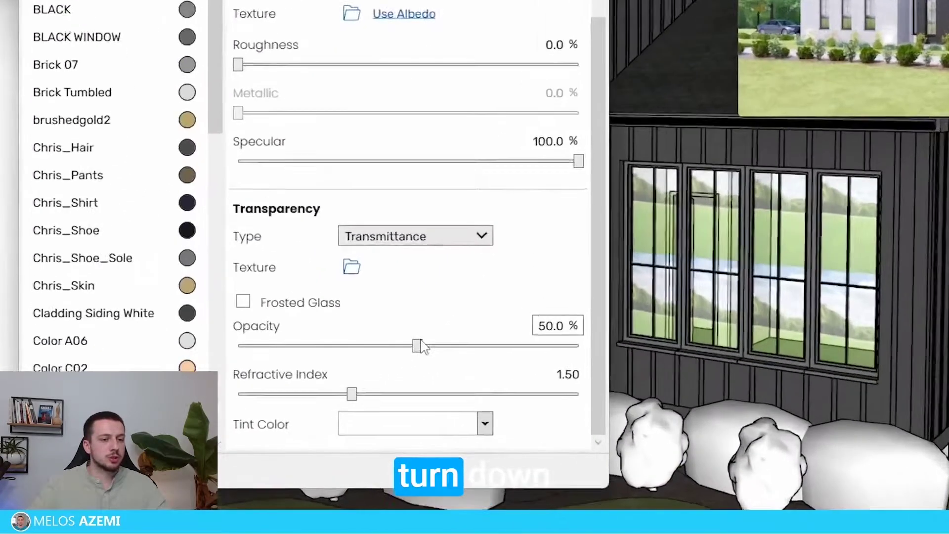
{"action": "left_click_drag", "start_coordinate": [475, 286], "coordinate": [464, 302]}
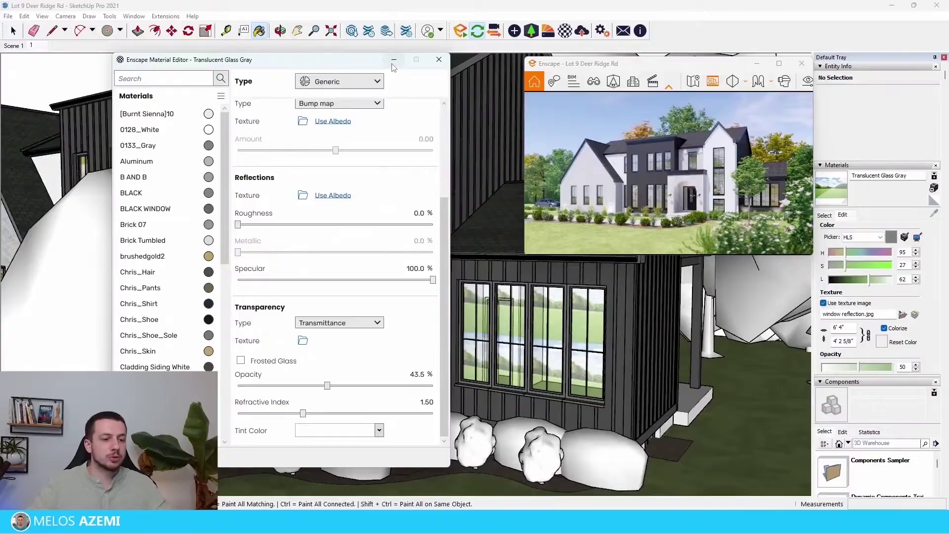
{"action": "left_click", "coordinate": [393, 60]}
Set the window reflection.jpg texture width to 2 so the field image spans the windows
{"action": "scroll", "coordinate": [602, 354], "scroll_direction": "up", "scroll_amount": 5}
{"action": "scroll", "coordinate": [602, 354], "scroll_direction": "down", "scroll_amount": 4}
{"action": "scroll", "coordinate": [601, 354], "scroll_direction": "up", "scroll_amount": 4}
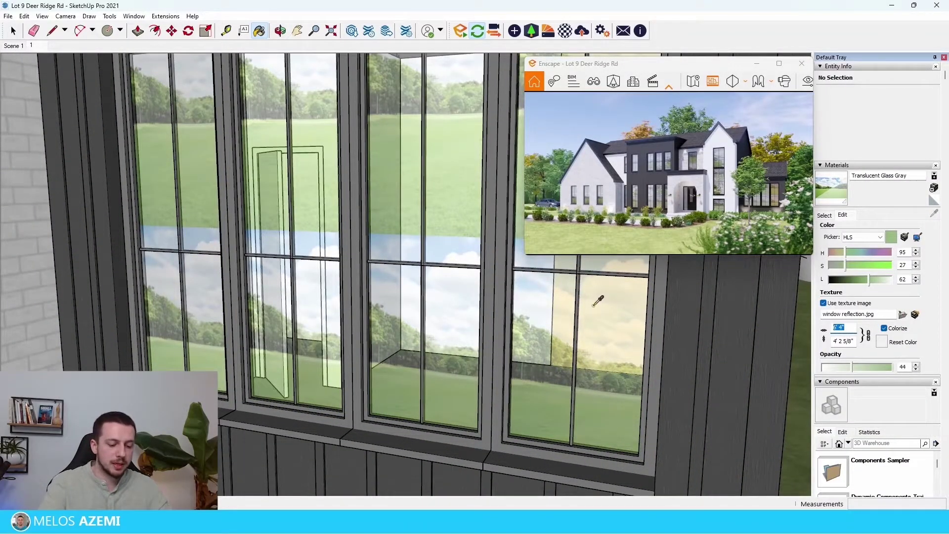
{"action": "type", "text": "20"}
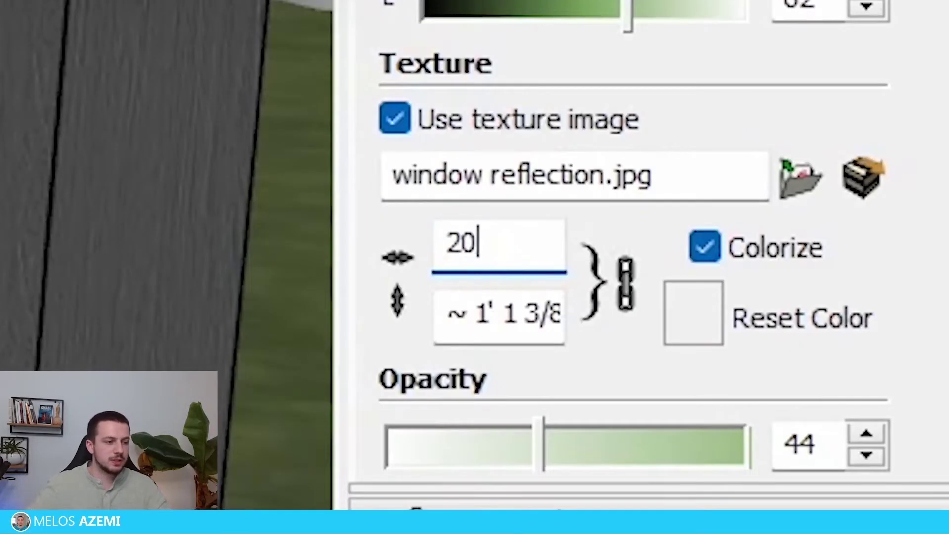
{"action": "key", "text": "Return"}
{"action": "scroll", "coordinate": [485, 280], "scroll_direction": "down", "scroll_amount": 5}
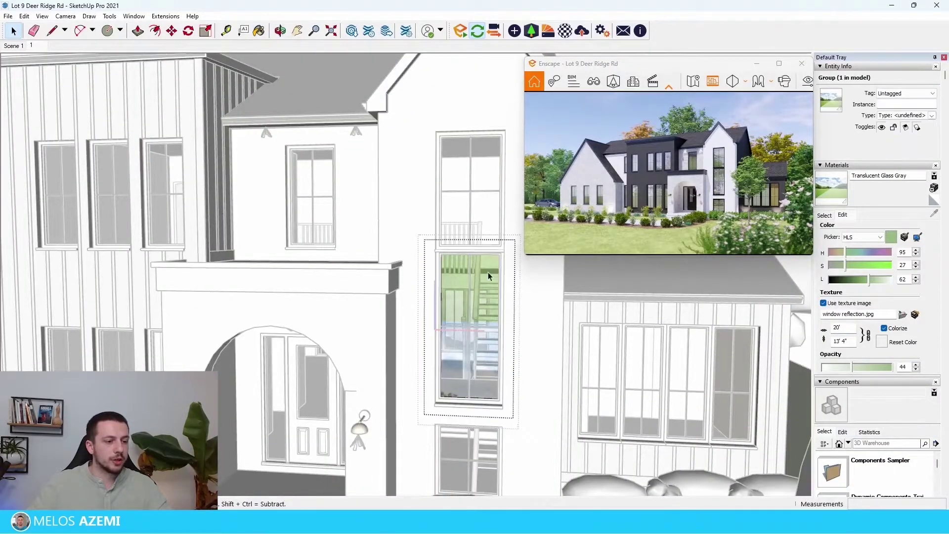
{"action": "scroll", "coordinate": [488, 275], "scroll_direction": "up", "scroll_amount": 5}
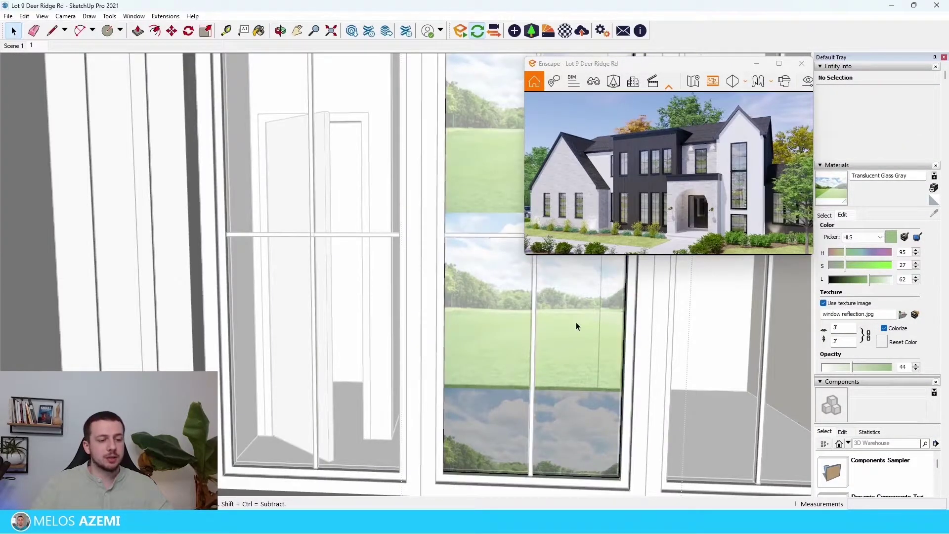
{"action": "right_click", "coordinate": [577, 329]}
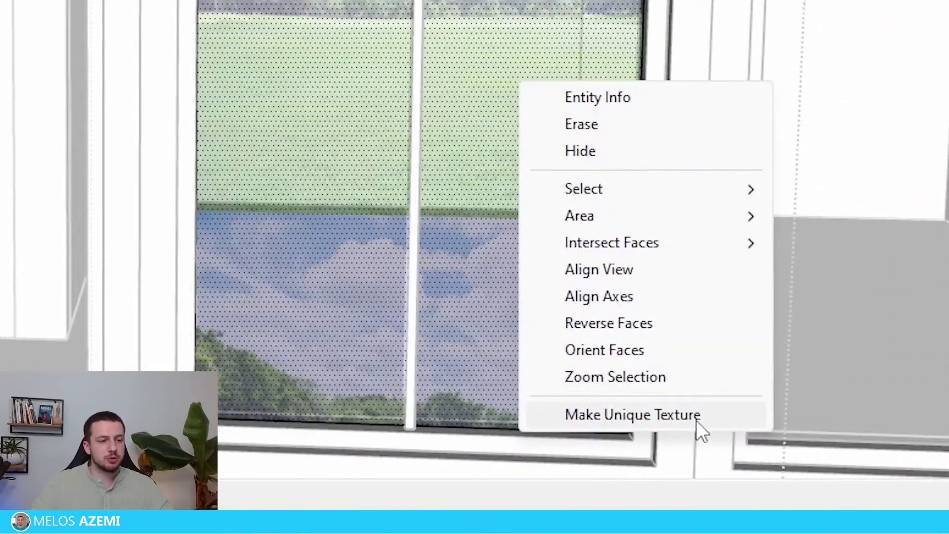
Make the glass texture unique, creating a separate _Translucent Glass Gray_ material
{"action": "left_click", "coordinate": [695, 420]}
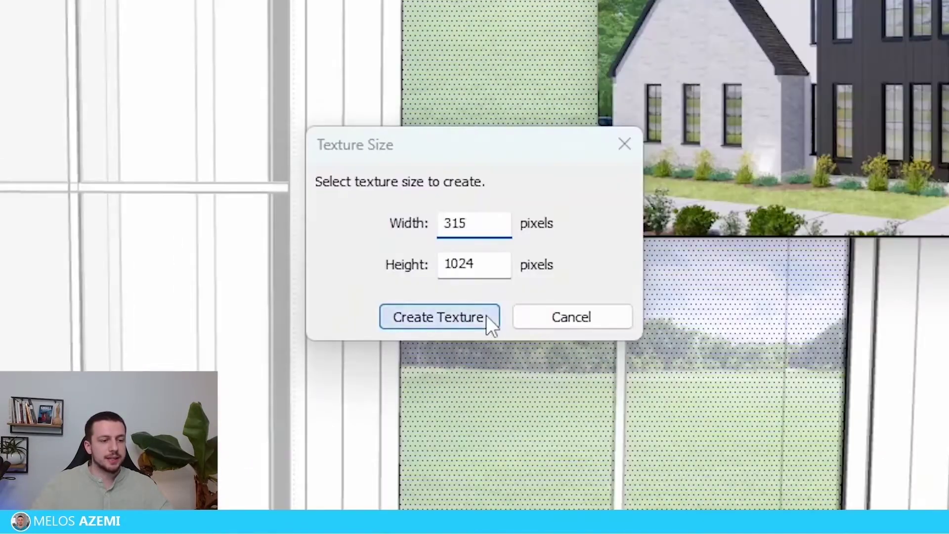
{"action": "left_click", "coordinate": [489, 319]}
{"action": "right_click", "coordinate": [479, 410]}
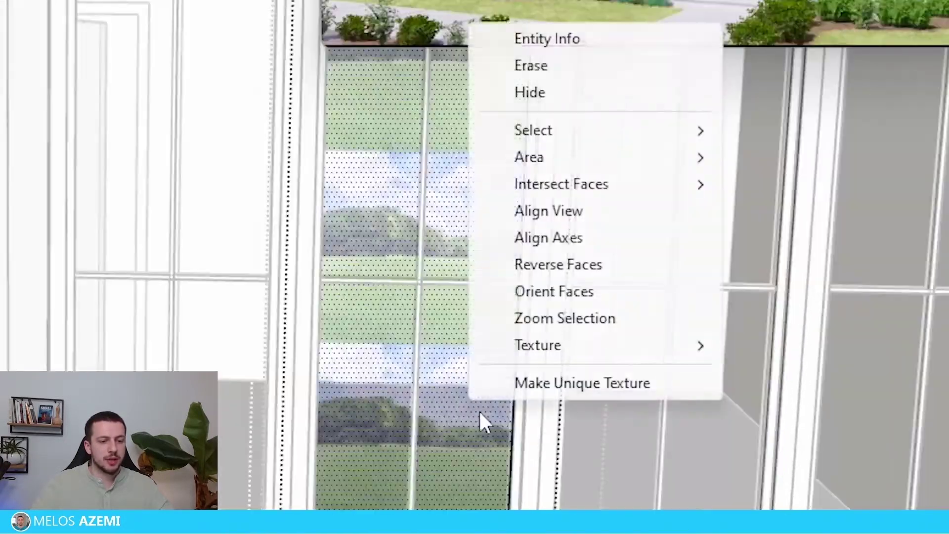
Reposition the field reflection texture down-left on the glass pane
{"action": "mouse_move", "coordinate": [671, 352]}
{"action": "left_click", "coordinate": [776, 340]}
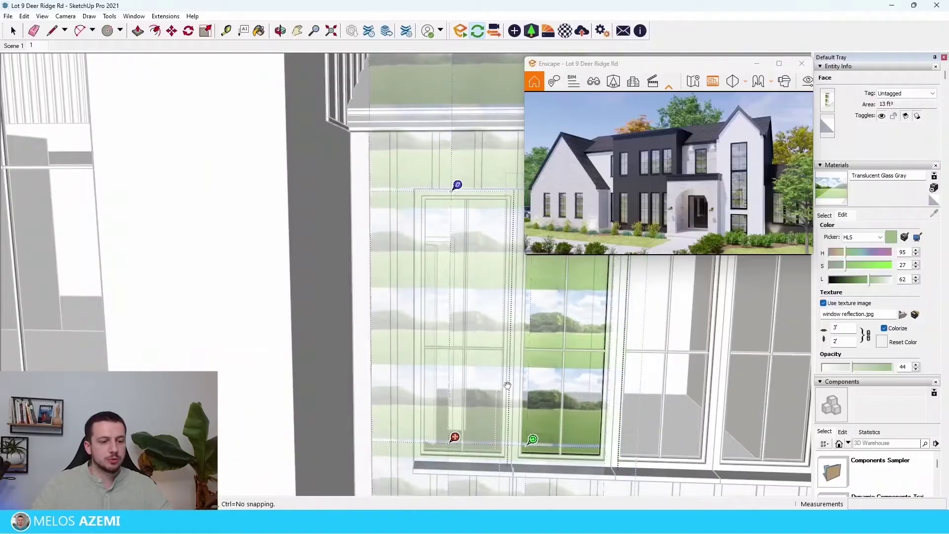
{"action": "mouse_move", "coordinate": [524, 395]}
{"action": "left_mouse_down"}
{"action": "mouse_move", "coordinate": [541, 429]}
{"action": "mouse_move", "coordinate": [725, 445]}
{"action": "mouse_move", "coordinate": [613, 422]}
{"action": "mouse_move", "coordinate": [716, 425]}
{"action": "left_mouse_up"}
{"action": "scroll", "coordinate": [425, 359], "scroll_direction": "down", "scroll_amount": 5}
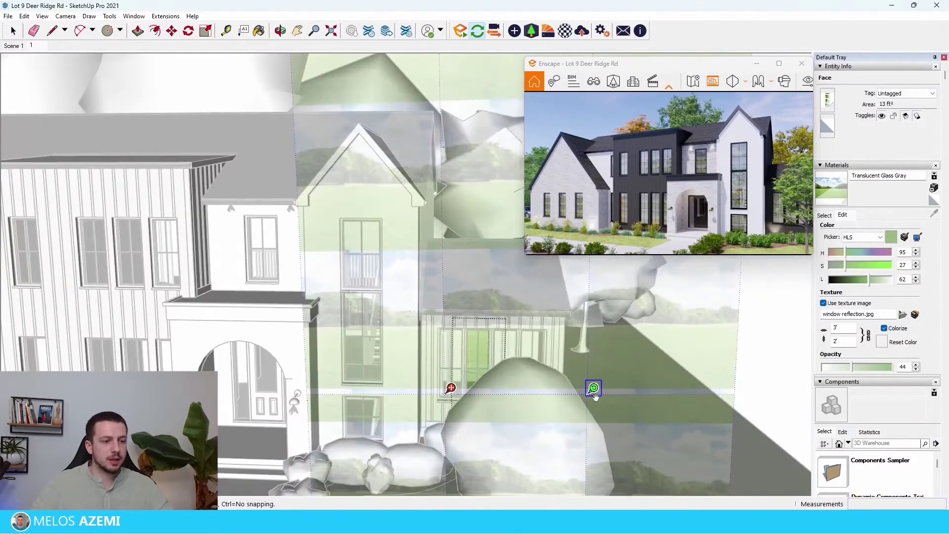
{"action": "left_click_drag", "start_coordinate": [565, 375], "coordinate": [563, 377]}
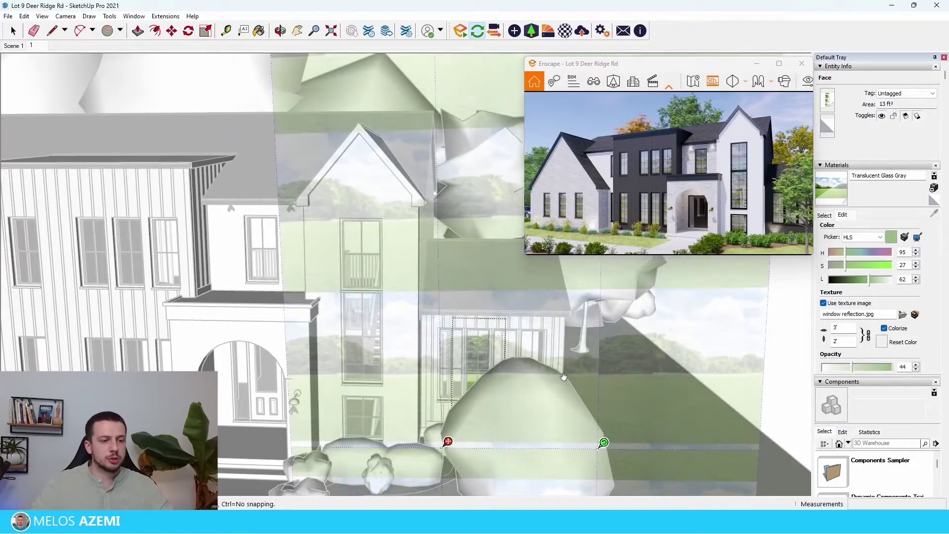
{"action": "left_click", "coordinate": [778, 354]}
{"action": "scroll", "coordinate": [454, 355], "scroll_direction": "up", "scroll_amount": 8}
Inside another window component, paint its glass with the _Translucent Glass Gray_ reflection material
{"action": "key", "text": "b"}
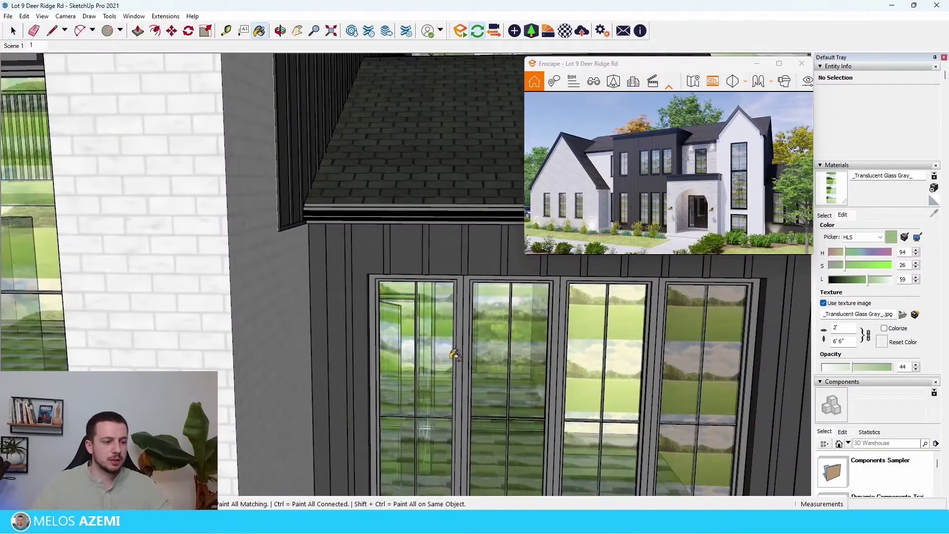
{"action": "scroll", "coordinate": [454, 354], "scroll_direction": "down", "scroll_amount": 5}
{"action": "scroll", "coordinate": [454, 355], "scroll_direction": "up", "scroll_amount": 5}
{"action": "key", "text": "space"}
{"action": "double_click", "coordinate": [455, 346]}
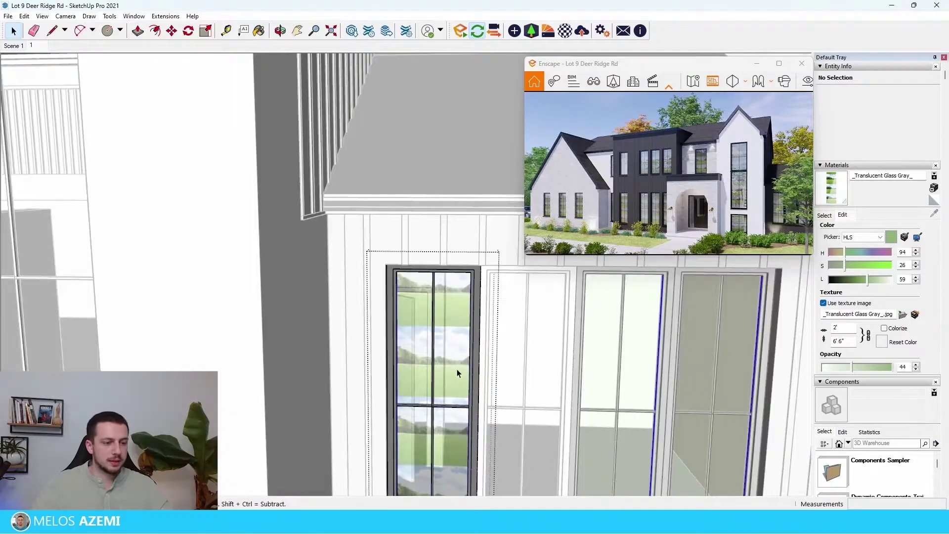
{"action": "left_click", "coordinate": [457, 373]}
{"action": "key", "text": "b"}
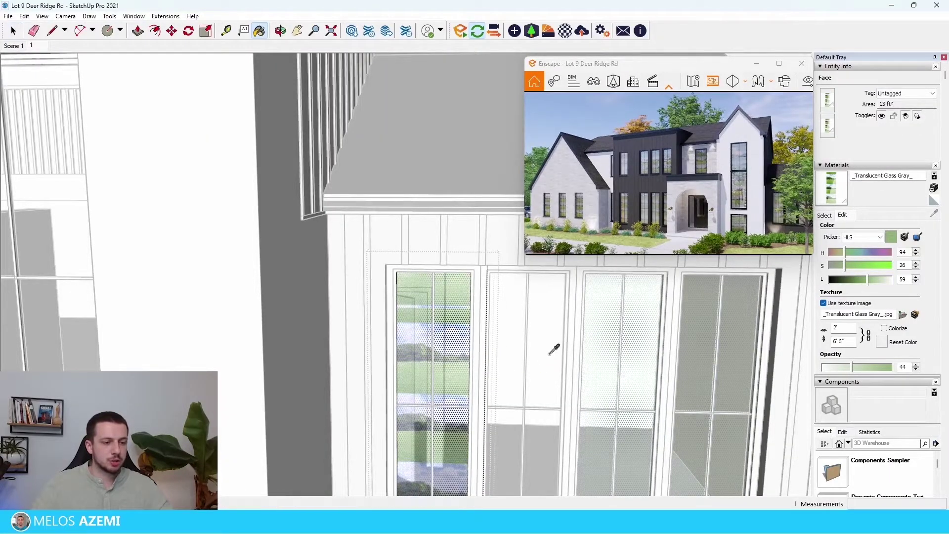
{"action": "left_click", "coordinate": [500, 355]}
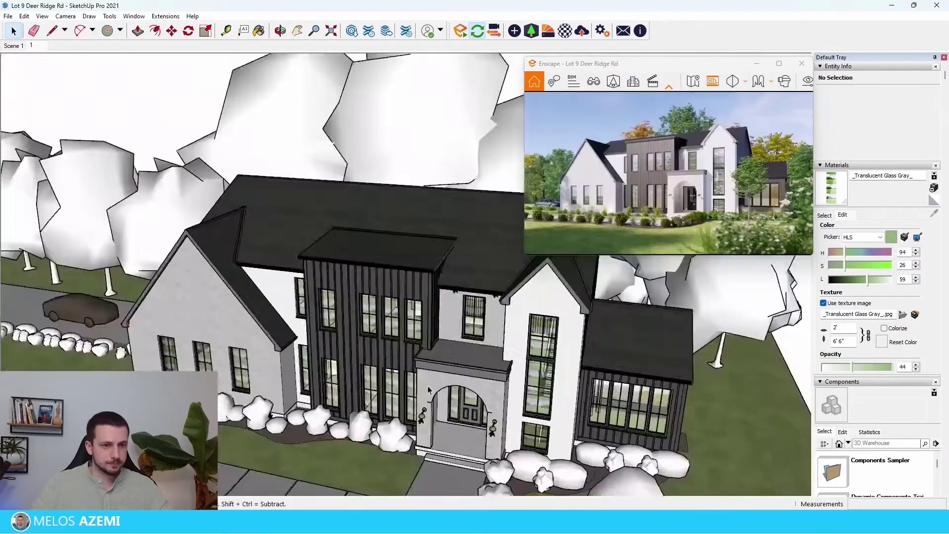
Make that window's glass texture unique and apply the reflection glass to the narrow window
{"action": "scroll", "coordinate": [677, 366], "scroll_direction": "up", "scroll_amount": 10}
{"action": "left_click", "coordinate": [566, 353]}
{"action": "scroll", "coordinate": [569, 368], "scroll_direction": "down", "scroll_amount": 8}
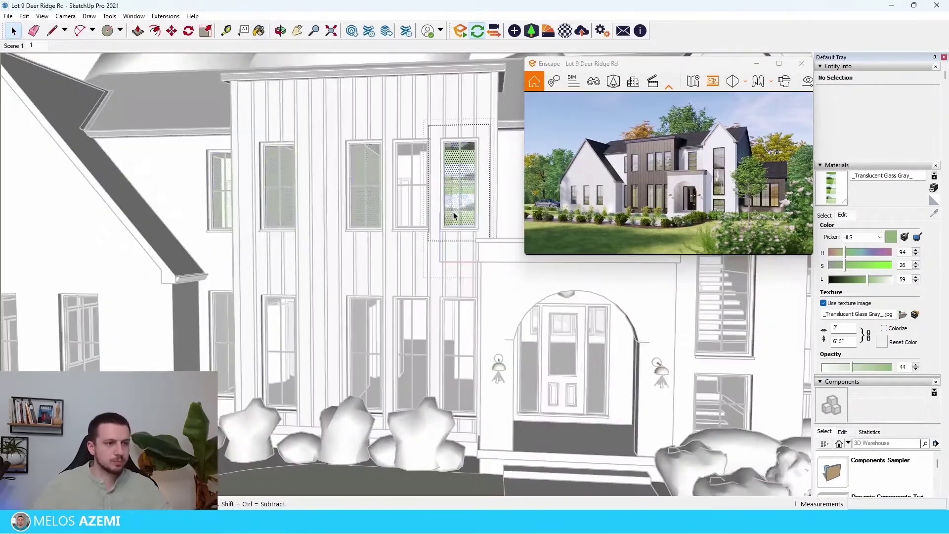
{"action": "right_click", "coordinate": [455, 212]}
{"action": "left_click", "coordinate": [473, 328]}
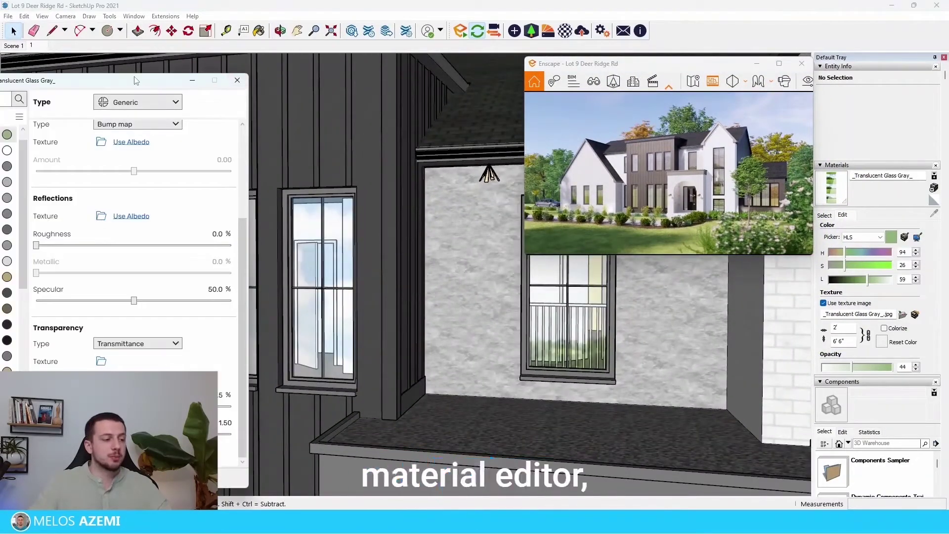
With glass specular at 100%, move the material editor aside and maximize the Enscape render
{"action": "left_click_drag", "start_coordinate": [136, 81], "coordinate": [176, 74]}
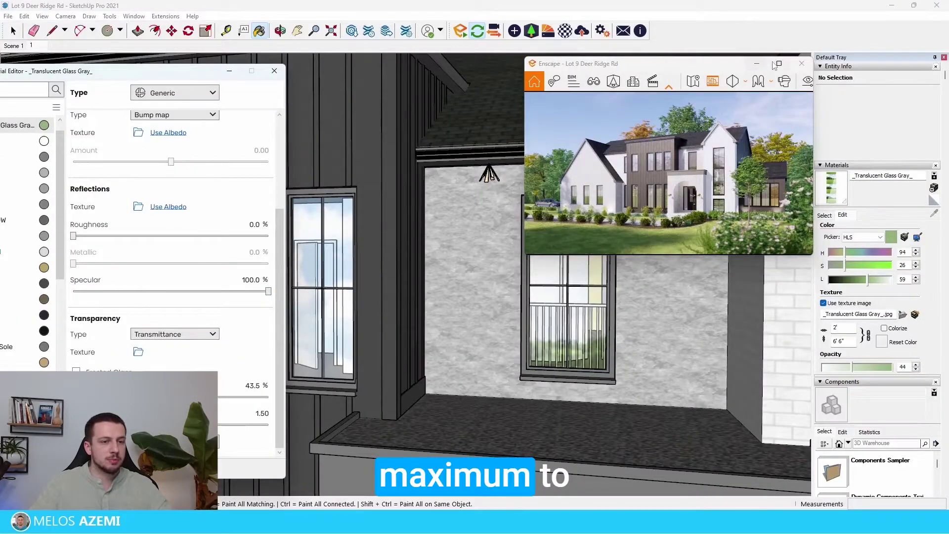
{"action": "left_click", "coordinate": [719, 184]}
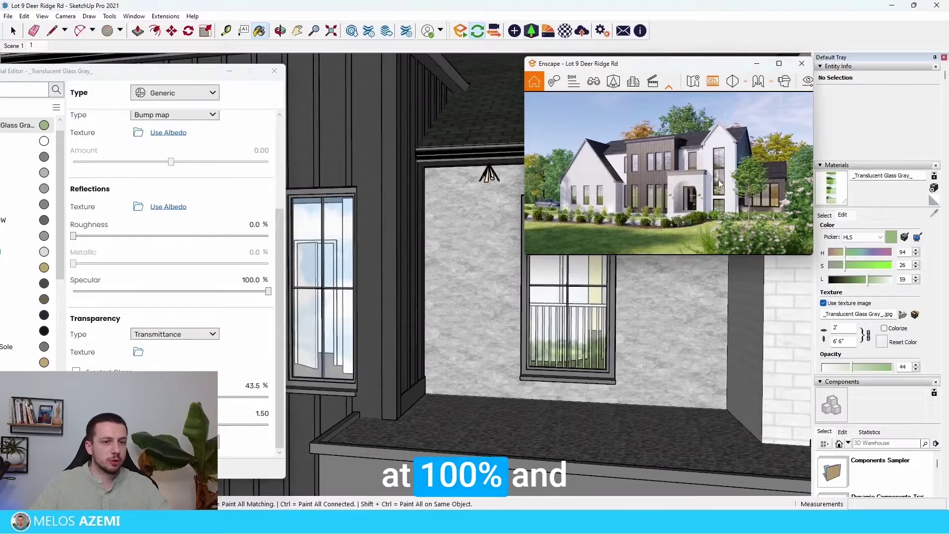
{"action": "left_click", "coordinate": [779, 64]}
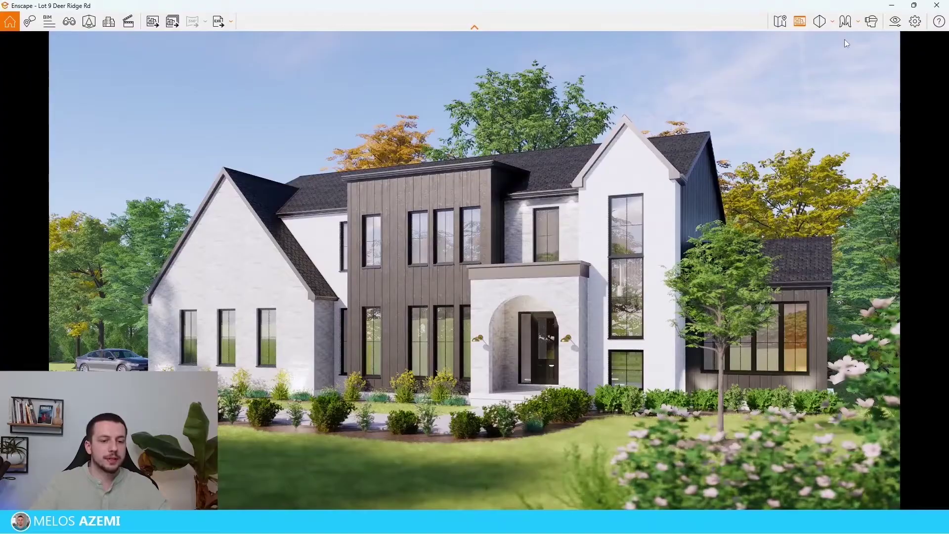
Restore Enscape, lower the glass opacity to 53.6%, and maximize the render again
{"action": "left_click", "coordinate": [913, 5]}
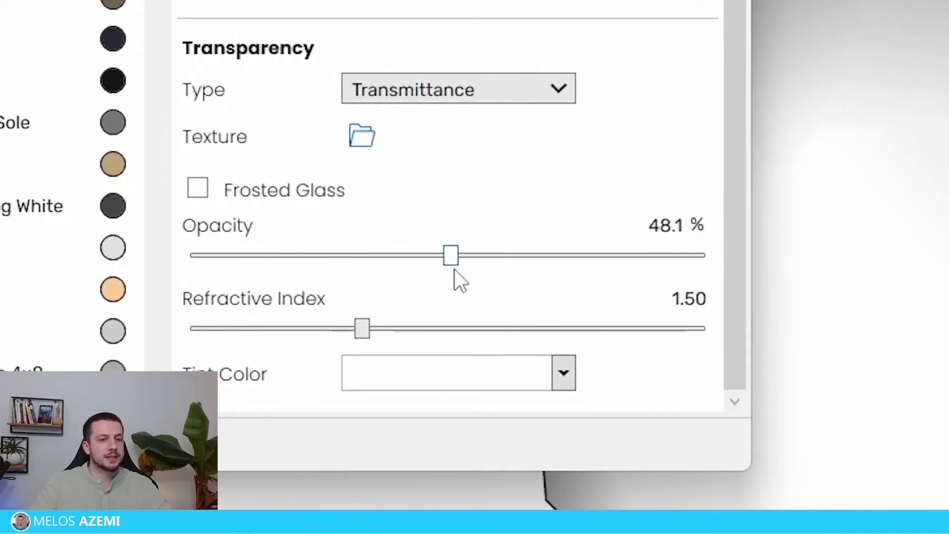
{"action": "mouse_move", "coordinate": [538, 265]}
{"action": "left_mouse_down"}
{"action": "mouse_move", "coordinate": [548, 263]}
{"action": "mouse_move", "coordinate": [465, 266]}
{"action": "mouse_move", "coordinate": [478, 267]}
{"action": "left_mouse_up"}
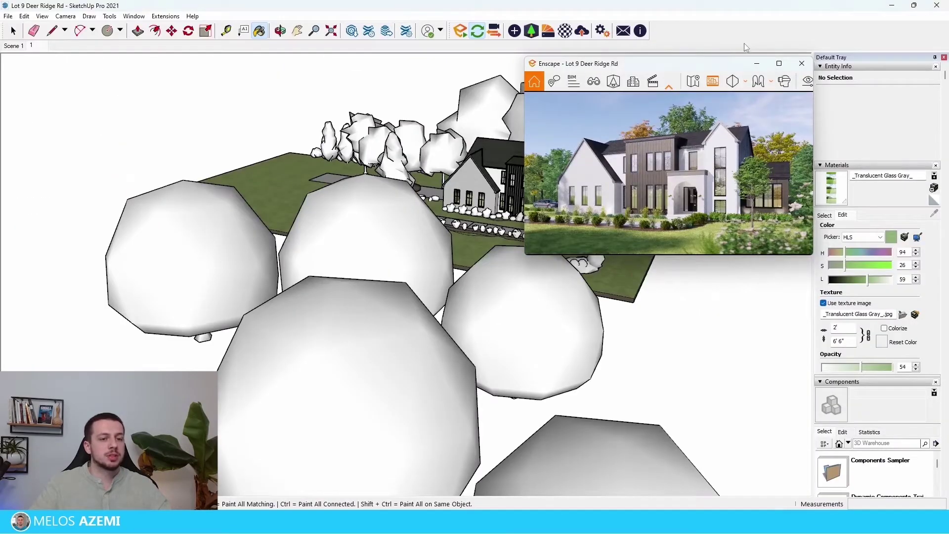
{"action": "left_click", "coordinate": [778, 63]}
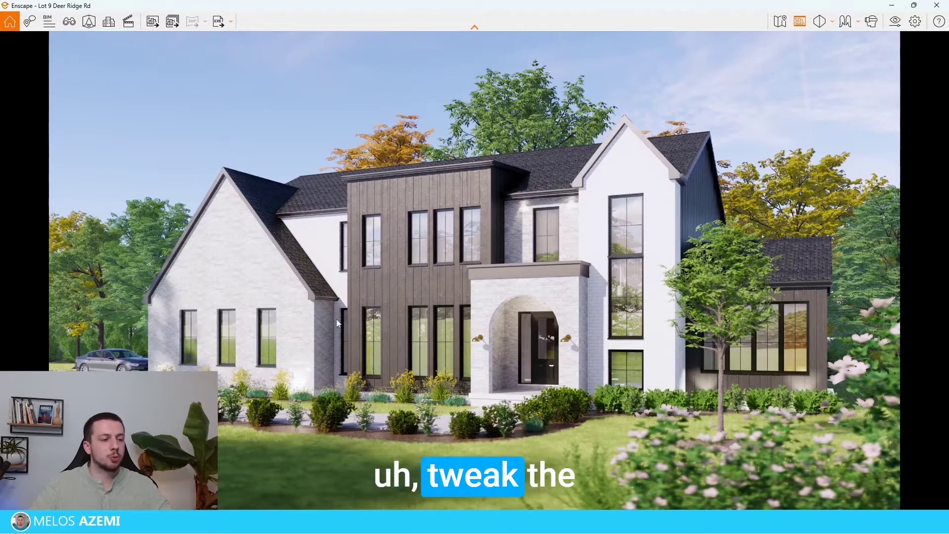
{"action": "left_click", "coordinate": [873, 23]}
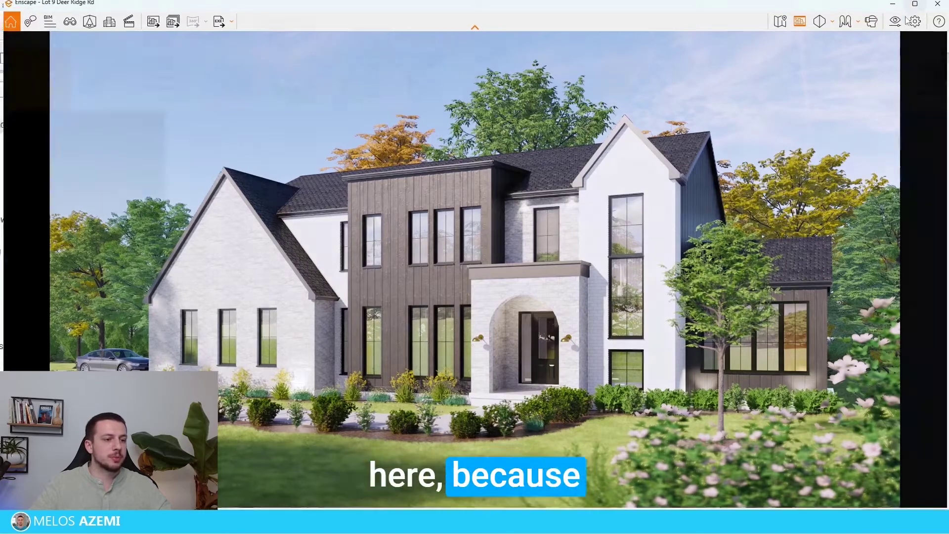
{"action": "scroll", "coordinate": [447, 309], "scroll_direction": "down", "scroll_amount": 5}
{"action": "scroll", "coordinate": [449, 308], "scroll_direction": "up", "scroll_amount": 8}
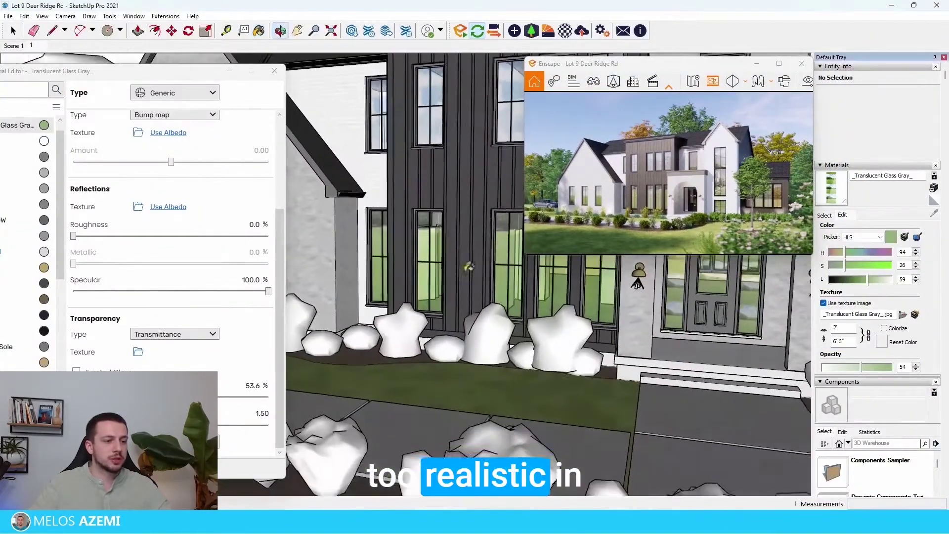
{"action": "key", "text": "space"}
{"action": "scroll", "coordinate": [435, 272], "scroll_direction": "up", "scroll_amount": 2}
{"action": "right_click", "coordinate": [434, 288]}
{"action": "left_click", "coordinate": [551, 415]}
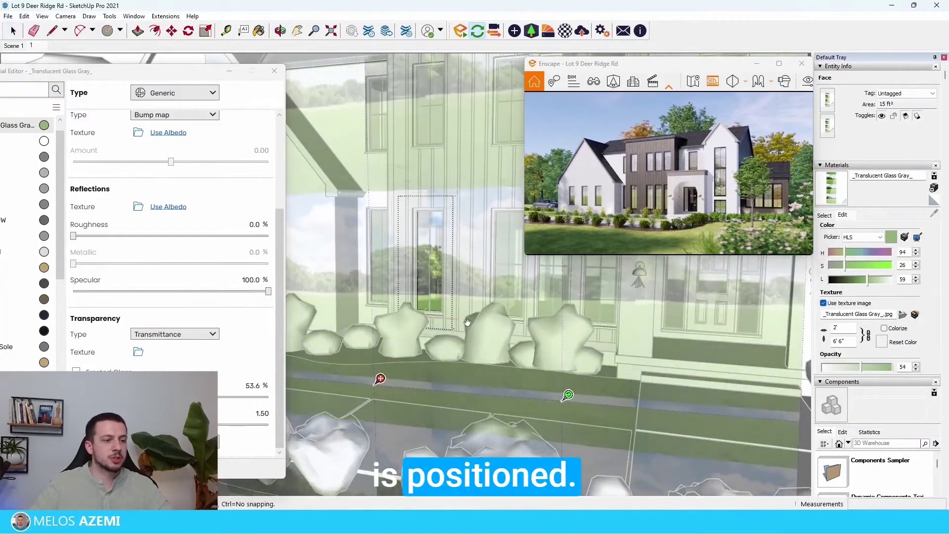
{"action": "scroll", "coordinate": [445, 321], "scroll_direction": "up", "scroll_amount": 6}
{"action": "scroll", "coordinate": [470, 330], "scroll_direction": "down", "scroll_amount": 8}
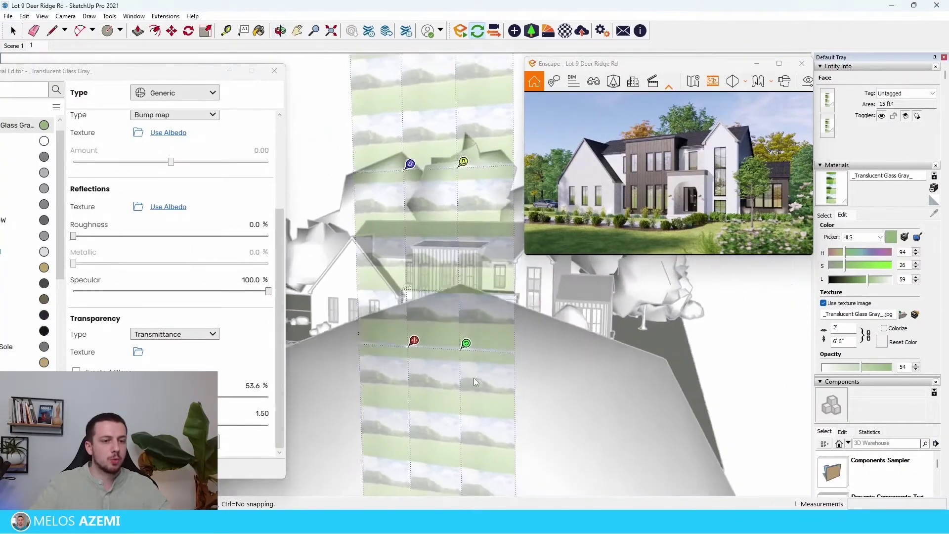
{"action": "left_click", "coordinate": [651, 377]}
{"action": "left_click", "coordinate": [779, 63]}
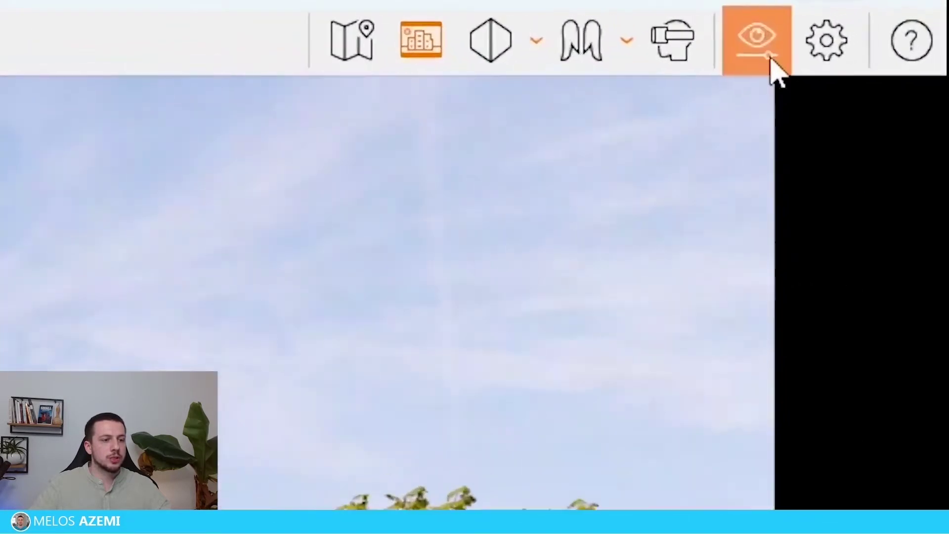
In Enscape Visual Settings, open the Sky tab and start loading a skybox from file
{"action": "left_click", "coordinate": [894, 22]}
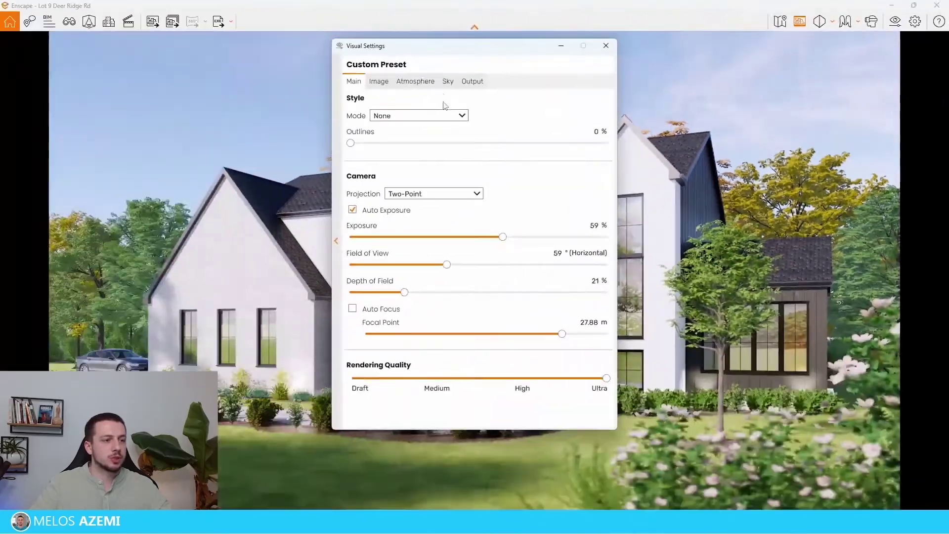
{"action": "left_click", "coordinate": [448, 81]}
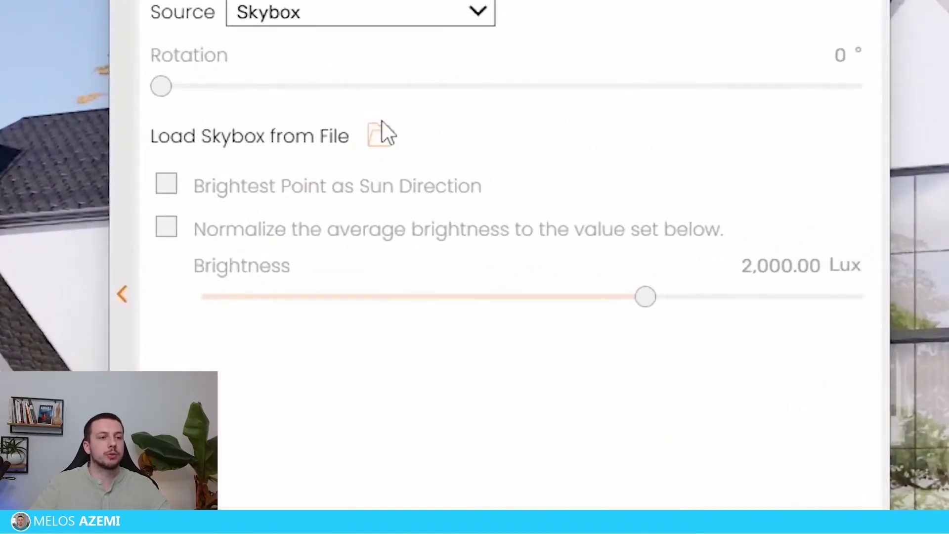
{"action": "left_click", "coordinate": [431, 182]}
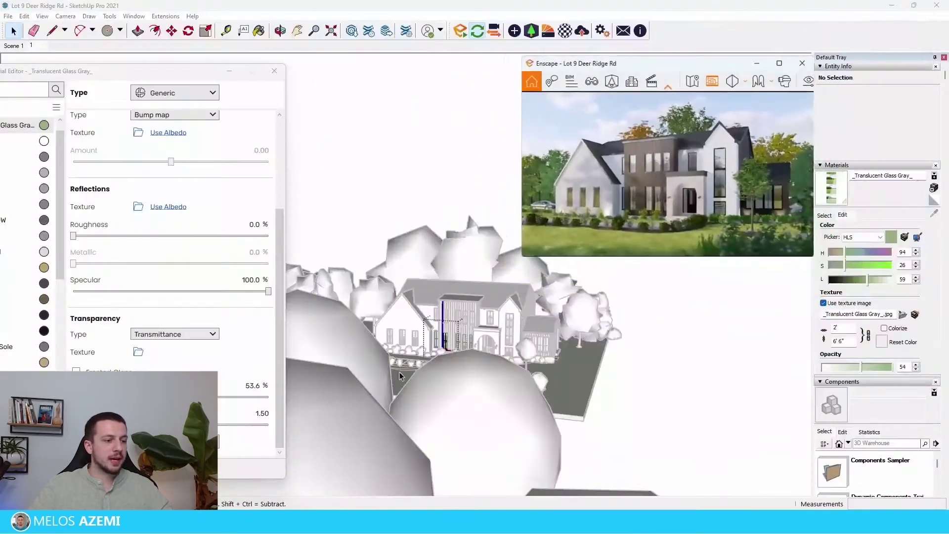
{"action": "scroll", "coordinate": [399, 372], "scroll_direction": "down", "scroll_amount": 3}
{"action": "scroll", "coordinate": [424, 330], "scroll_direction": "up", "scroll_amount": 8}
{"action": "scroll", "coordinate": [475, 336], "scroll_direction": "up", "scroll_amount": 5}
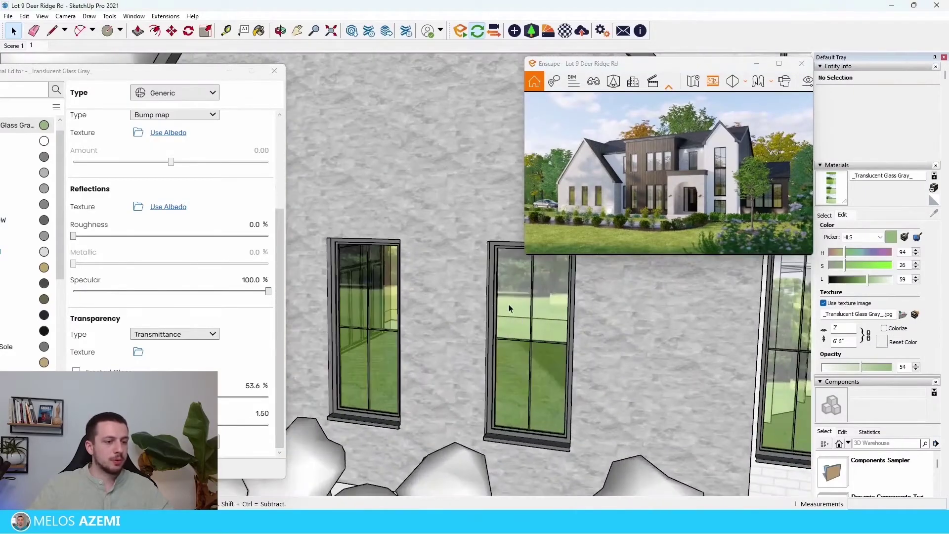
{"action": "right_click", "coordinate": [512, 294]}
{"action": "left_click", "coordinate": [638, 421]}
{"action": "scroll", "coordinate": [629, 411], "scroll_direction": "down", "scroll_amount": 5}
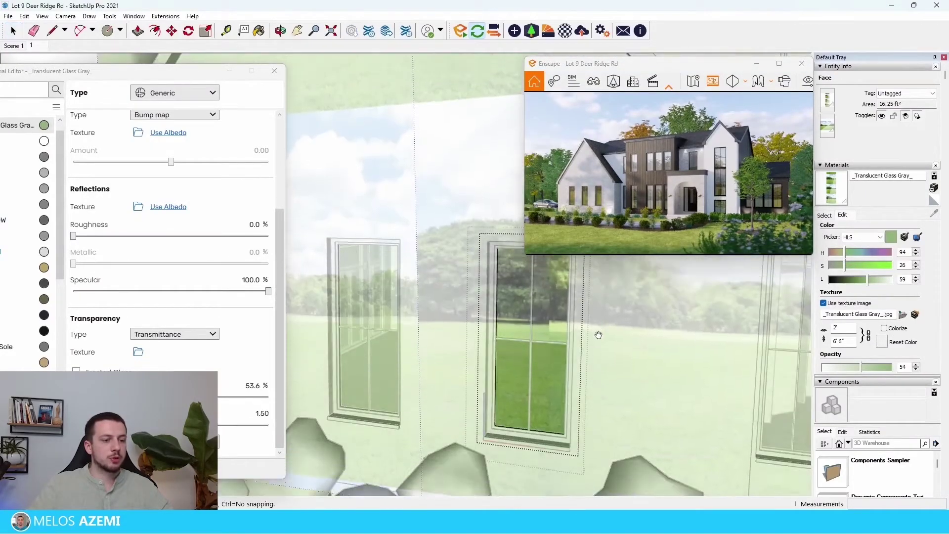
{"action": "scroll", "coordinate": [491, 449], "scroll_direction": "up", "scroll_amount": 4}
{"action": "scroll", "coordinate": [484, 445], "scroll_direction": "down", "scroll_amount": 6}
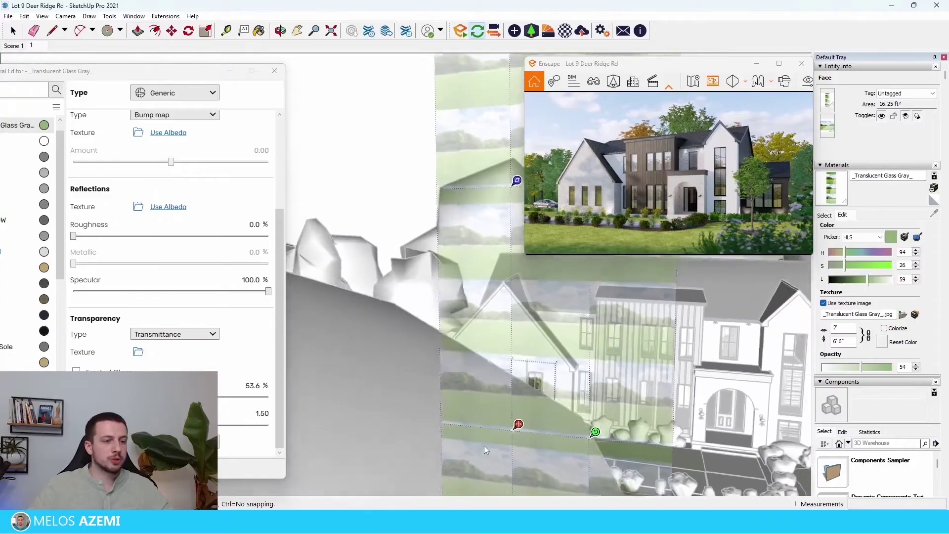
{"action": "key", "text": "Return"}
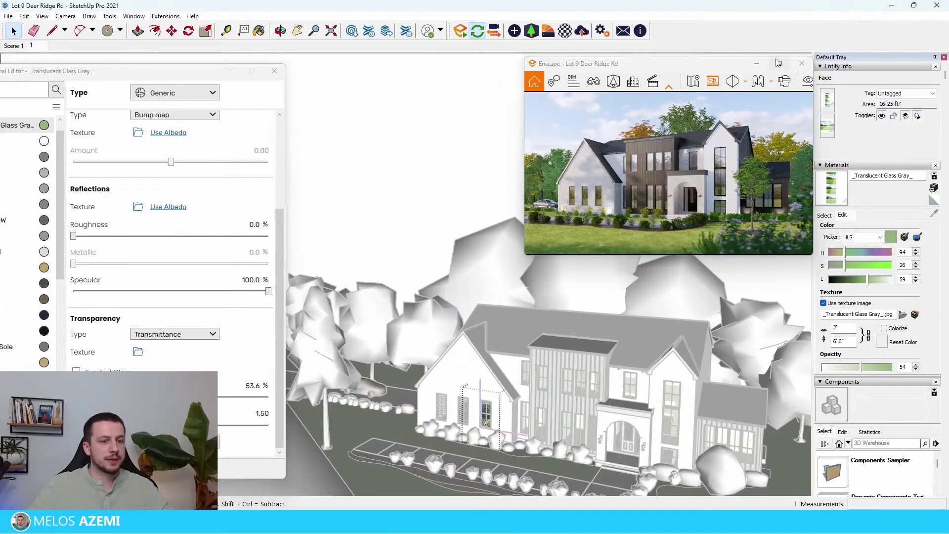
{"action": "left_click", "coordinate": [778, 63]}
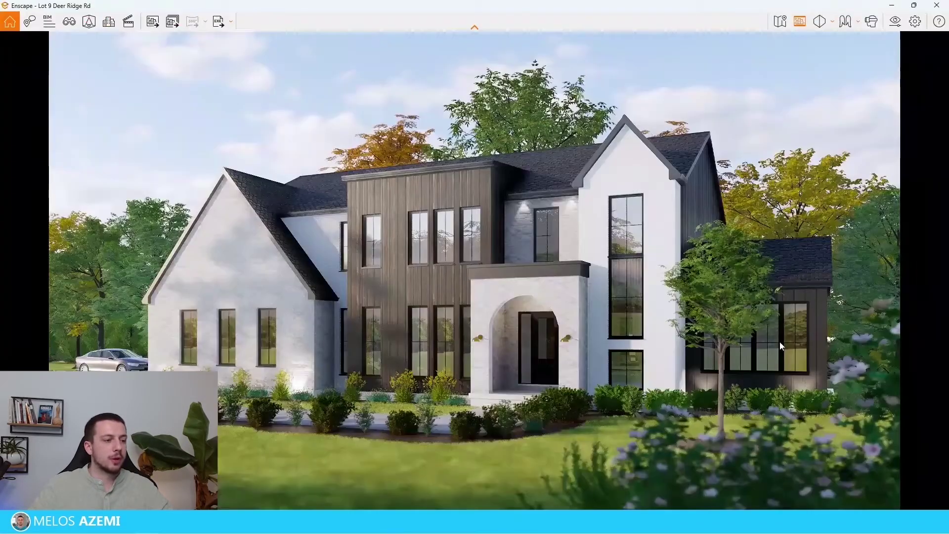
{"action": "left_click", "coordinate": [914, 6]}
{"action": "scroll", "coordinate": [490, 407], "scroll_direction": "up", "scroll_amount": 8}
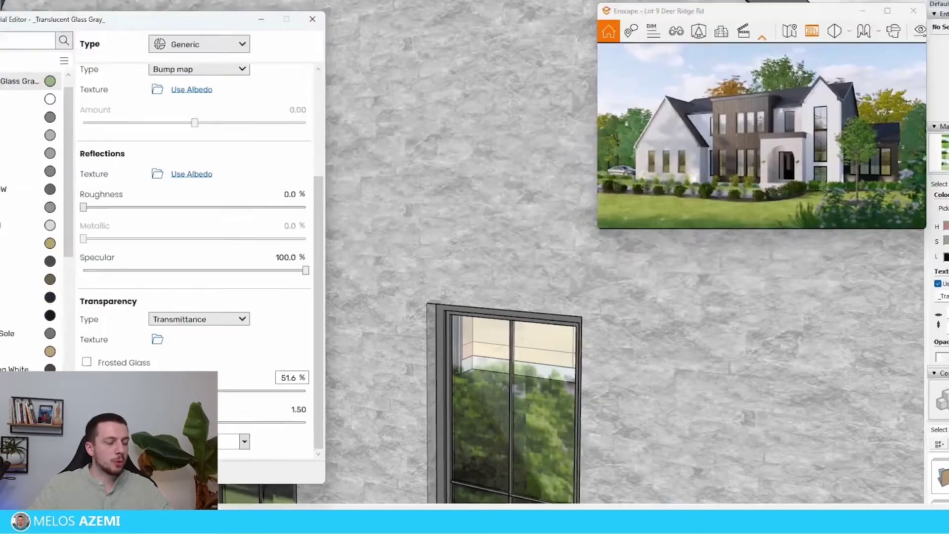
Lower the window glass opacity from 53.6% to below 50%
{"action": "left_click_drag", "start_coordinate": [178, 396], "coordinate": [175, 398]}
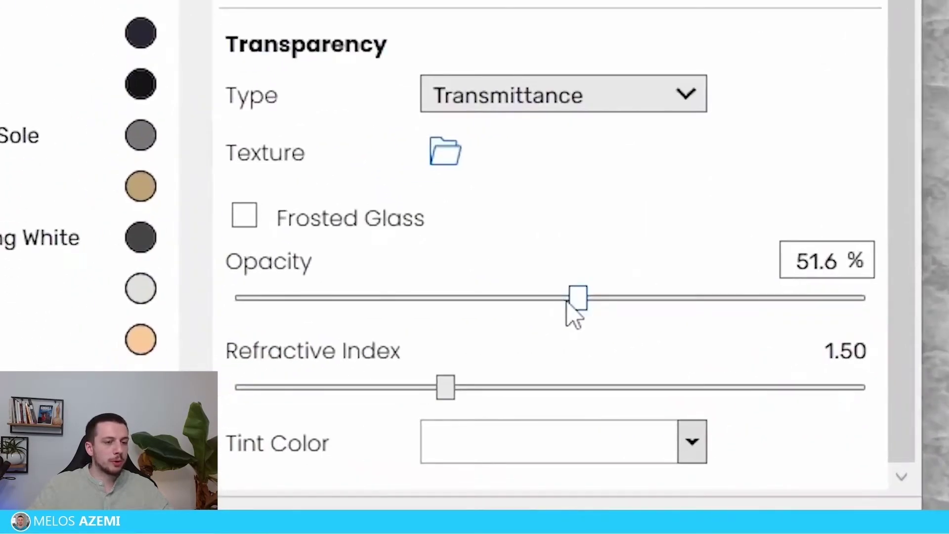
{"action": "left_click_drag", "start_coordinate": [482, 311], "coordinate": [475, 312]}
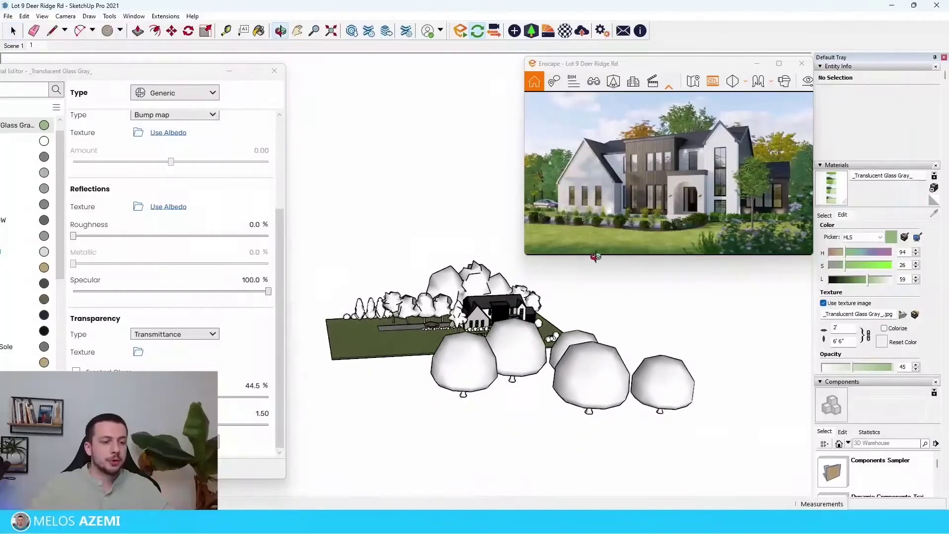
From a top view, delete the five Deciduous Tree components in front of the house
{"action": "middle_click_drag", "start_coordinate": [474, 346], "coordinate": [529, 370]}
{"action": "scroll", "coordinate": [378, 407], "scroll_direction": "down", "scroll_amount": 3}
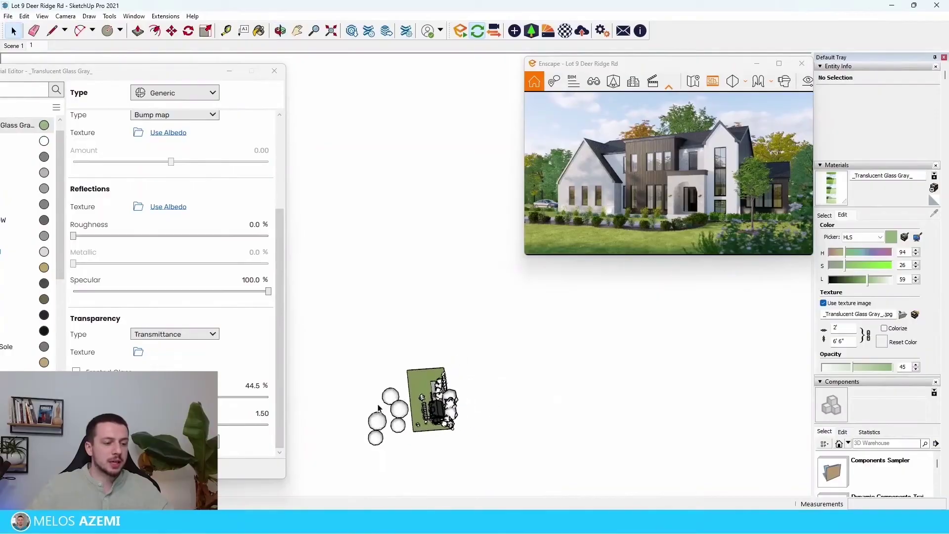
{"action": "scroll", "coordinate": [505, 416], "scroll_direction": "down", "scroll_amount": 4}
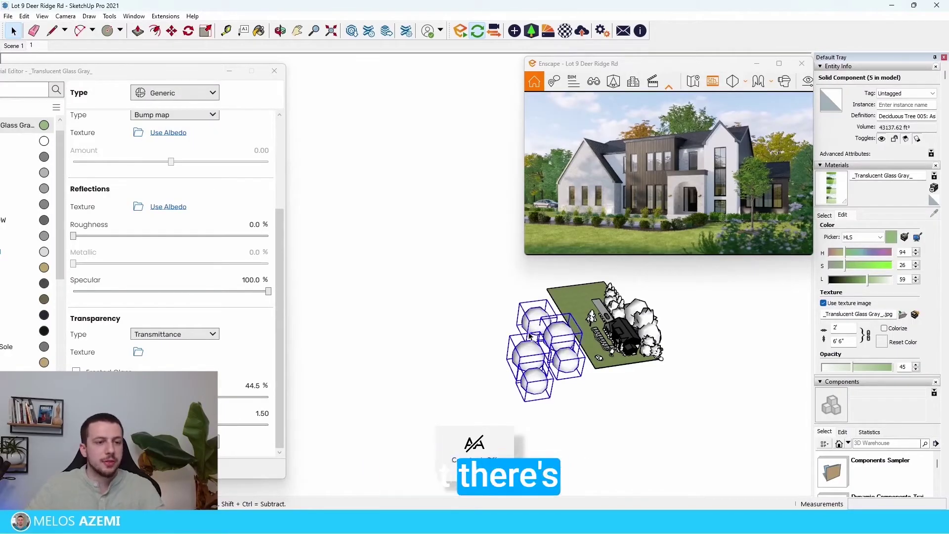
{"action": "key", "text": "Delete"}
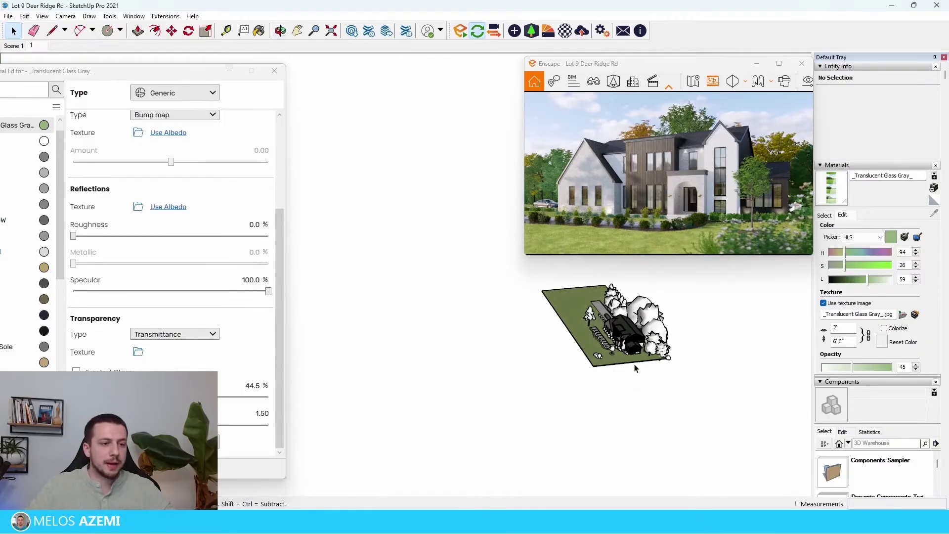
{"action": "scroll", "coordinate": [634, 386], "scroll_direction": "up", "scroll_amount": 8}
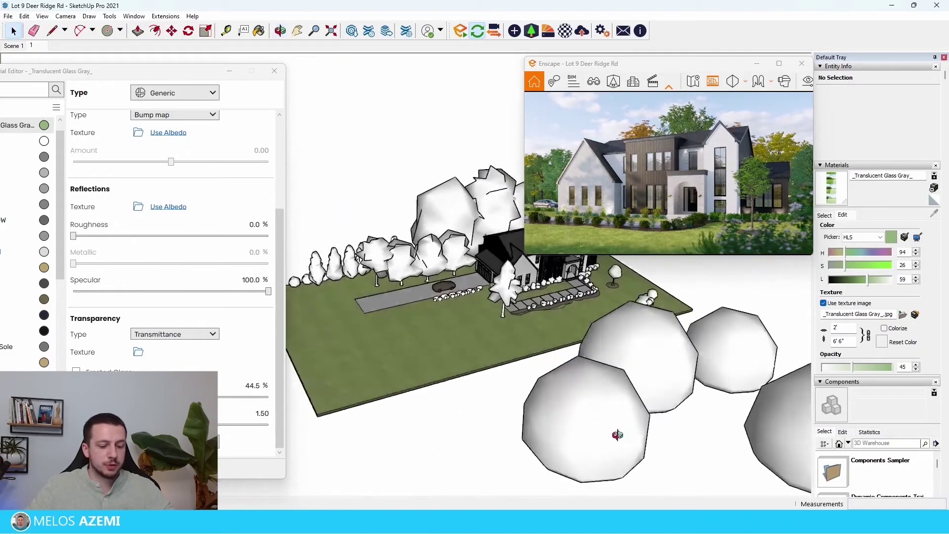
{"action": "scroll", "coordinate": [604, 344], "scroll_direction": "up", "scroll_amount": 10}
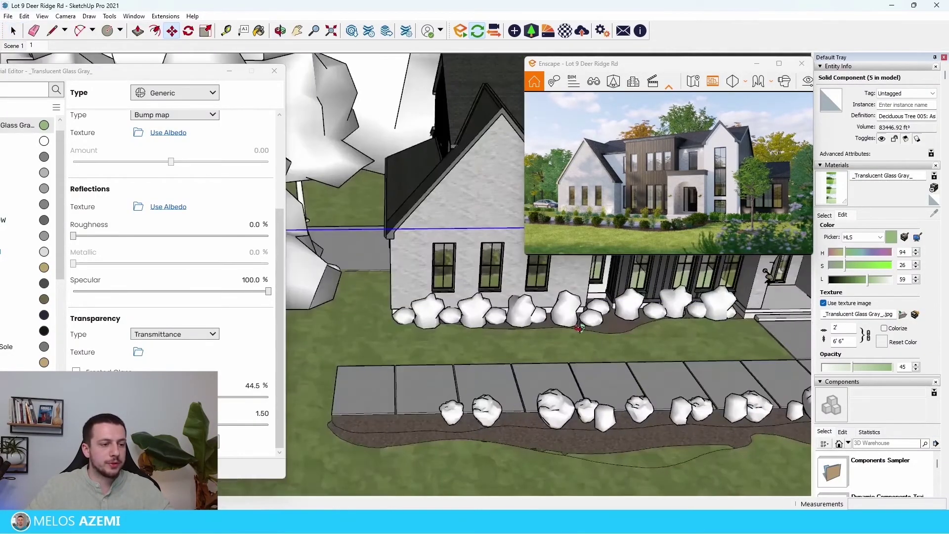